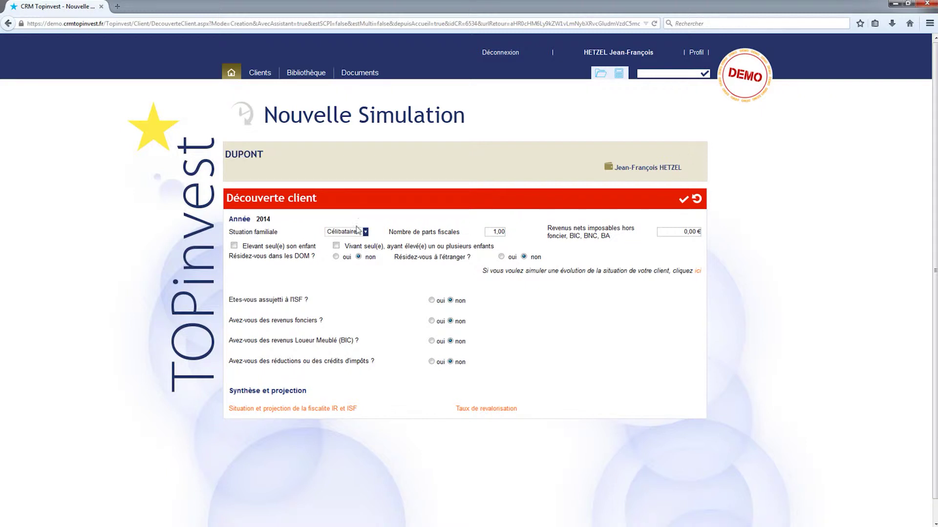
Step: Set the family situation to Marié(e), the number of tax shares to 13 and the net taxable income to 60 000 €
{"action": "left_click", "coordinate": [366, 233]}
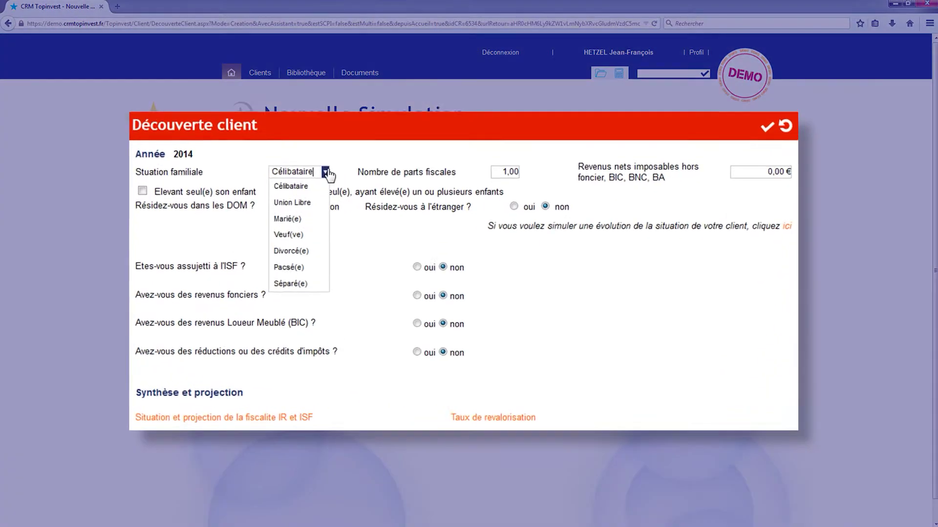
{"action": "left_click", "coordinate": [352, 268]}
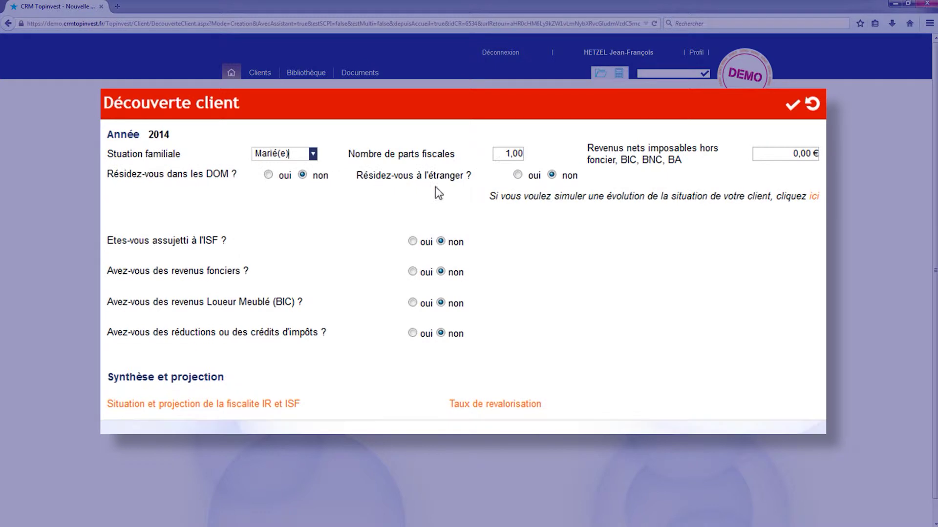
{"action": "left_click", "coordinate": [503, 153]}
{"action": "type", "text": "3"}
{"action": "left_click", "coordinate": [782, 157]}
{"action": "type", "text": "60000"}
Step: Answer oui for revenus fonciers and for tax reductions or credits, and validate the client discovery
{"action": "left_click", "coordinate": [412, 272]}
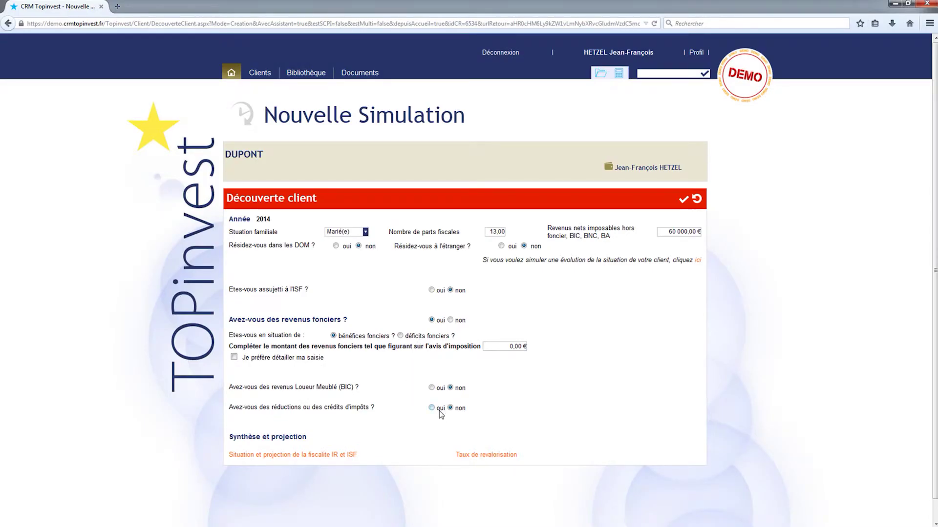
{"action": "left_click", "coordinate": [440, 410]}
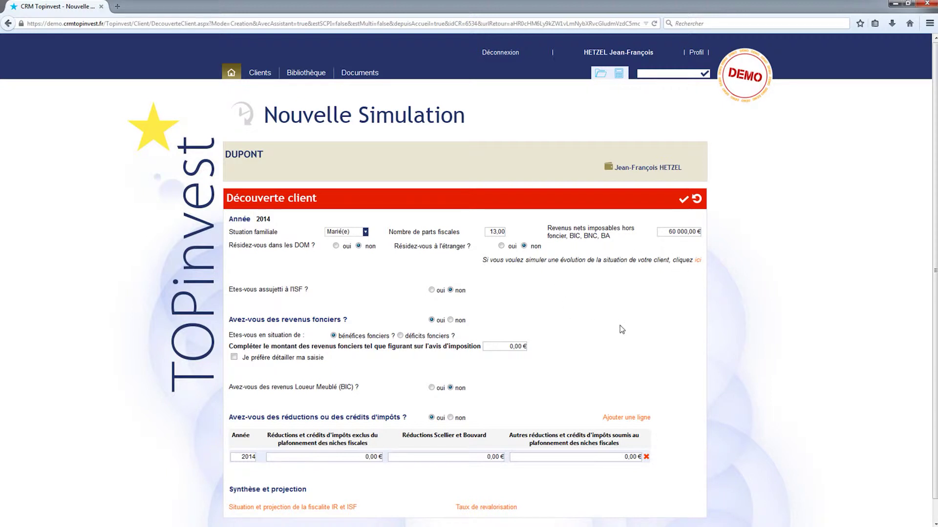
{"action": "left_click", "coordinate": [684, 204]}
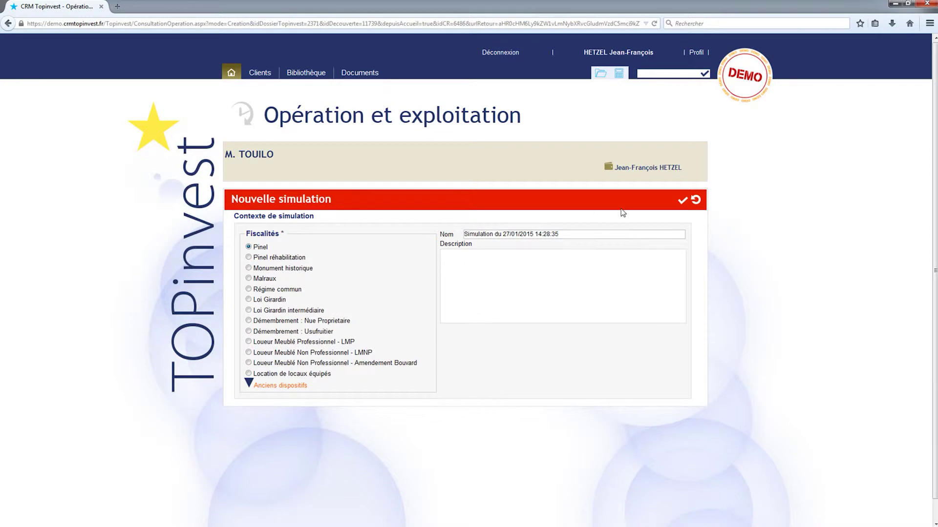
Step: Create the simulation under the Pinel scheme with a 12-year commitment in Zone B1
{"action": "left_click", "coordinate": [683, 202]}
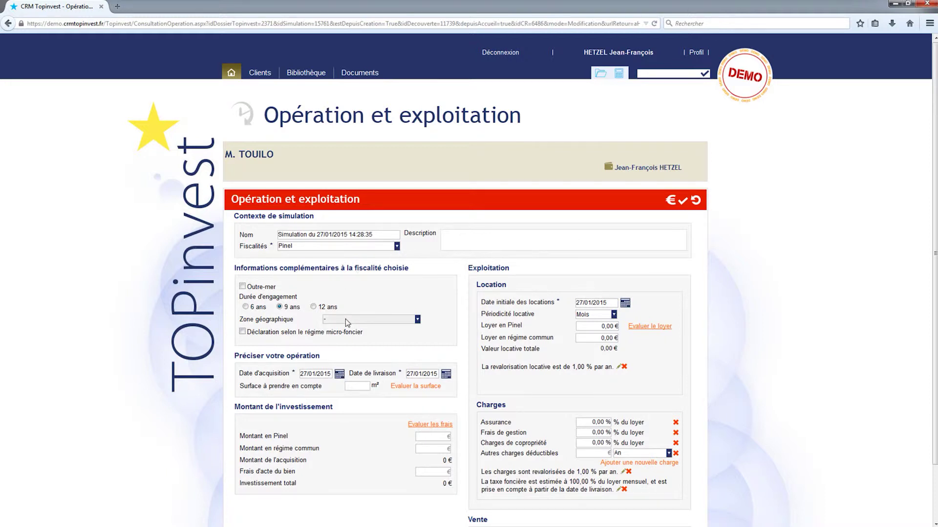
{"action": "left_click", "coordinate": [313, 307]}
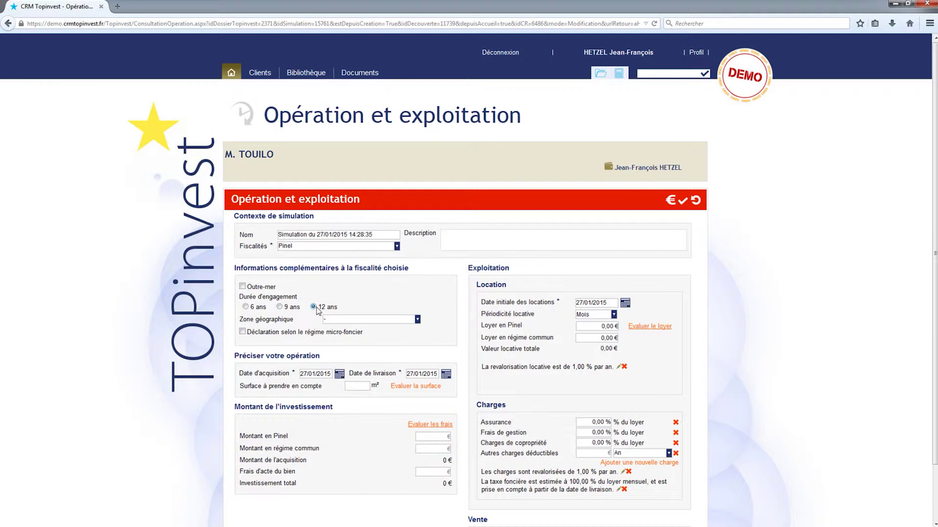
{"action": "left_click", "coordinate": [381, 320]}
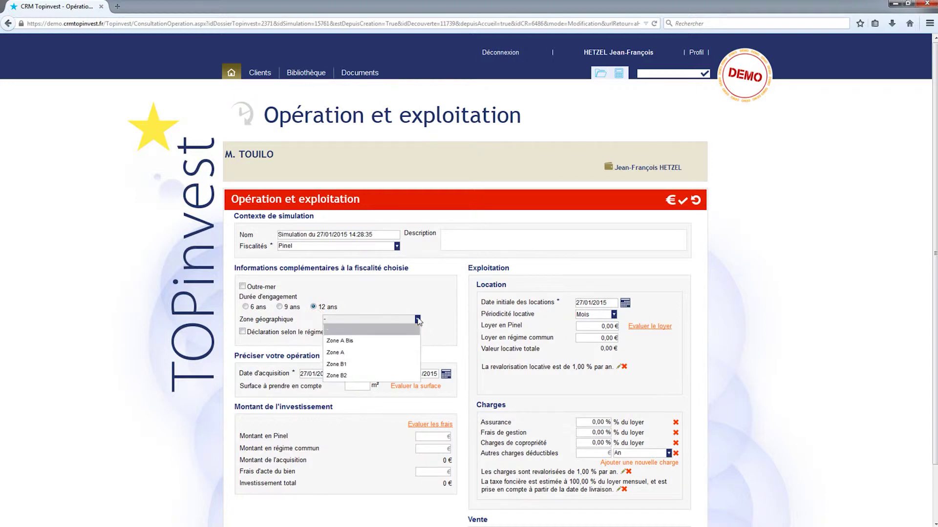
{"action": "left_click", "coordinate": [375, 366]}
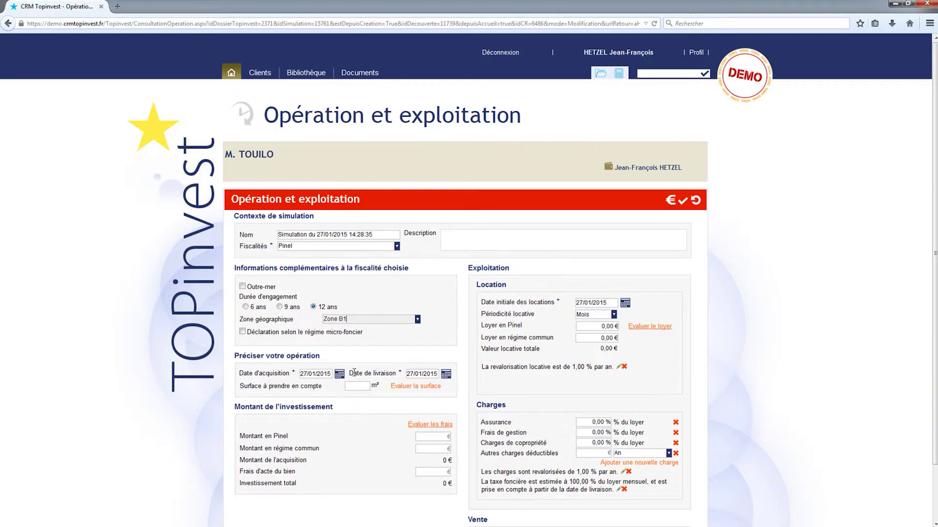
Step: Set the delivery date to 27/01/2016, the surface to 50 m² and the Pinel investment amount to 200 000 €
{"action": "double_click", "coordinate": [439, 373]}
{"action": "left_click", "coordinate": [438, 374]}
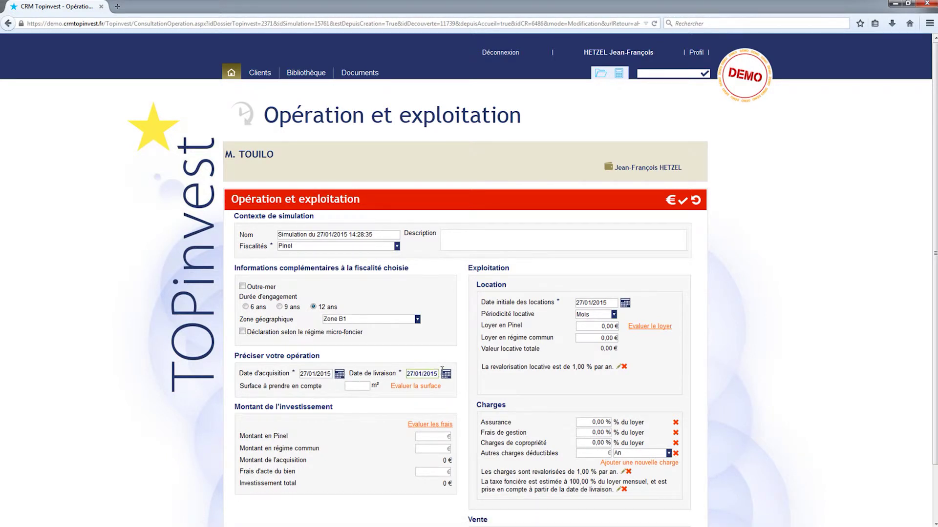
{"action": "key", "text": "BackSpace"}
{"action": "type", "text": "6"}
{"action": "left_click", "coordinate": [356, 386]}
{"action": "left_click", "coordinate": [438, 436]}
{"action": "type", "text": "200000"}
Step: Evaluate the property's deed fees for department 07. ARDÈCHE and apply them to the investment
{"action": "left_click", "coordinate": [451, 425]}
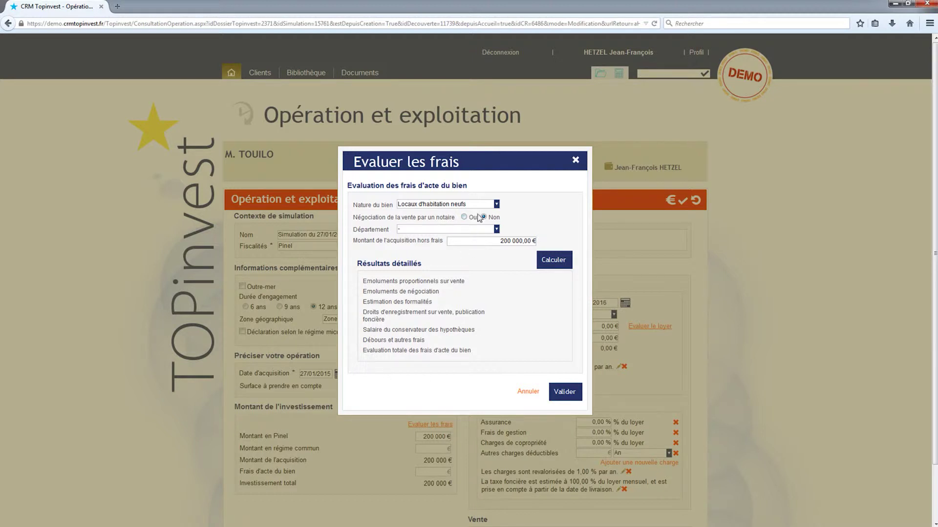
{"action": "left_click", "coordinate": [498, 231]}
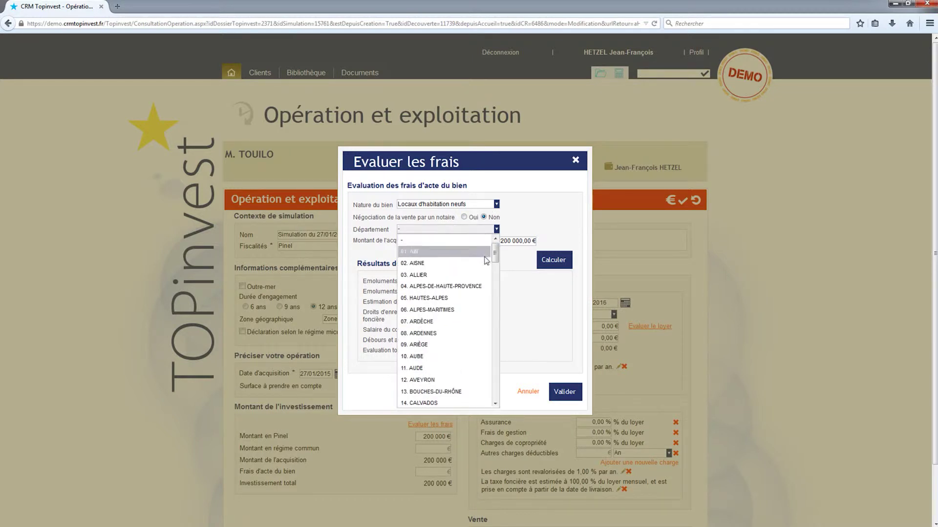
{"action": "left_click", "coordinate": [455, 322]}
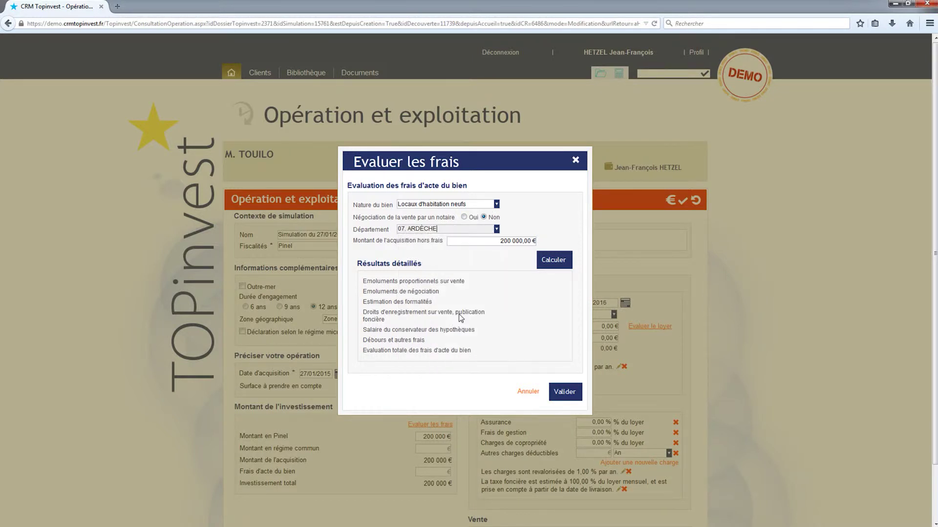
{"action": "left_click", "coordinate": [547, 264]}
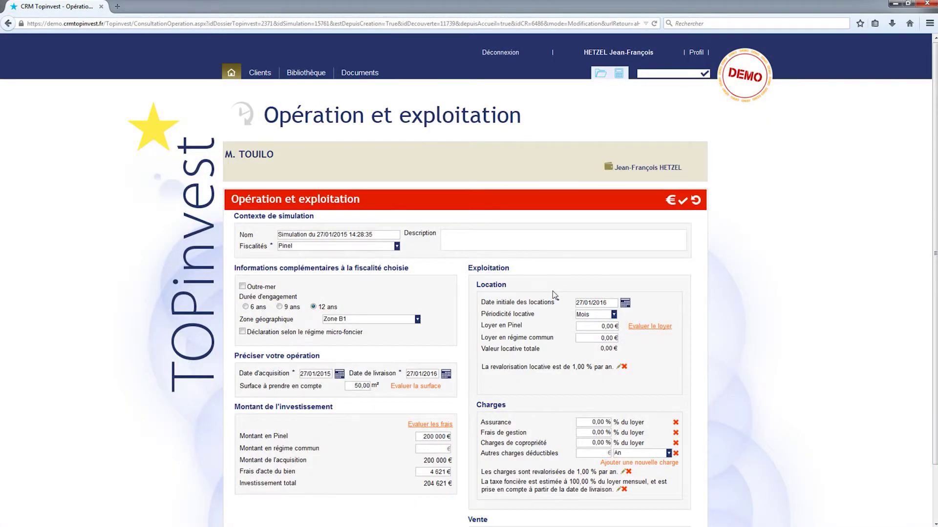
Step: Set the Pinel rent to 550 €, the management fees to 10 % and the co-ownership charges to 3 % of the rent
{"action": "left_click", "coordinate": [594, 331]}
{"action": "type", "text": "550"}
{"action": "left_click", "coordinate": [589, 434]}
{"action": "type", "text": "10"}
{"action": "left_click", "coordinate": [589, 439]}
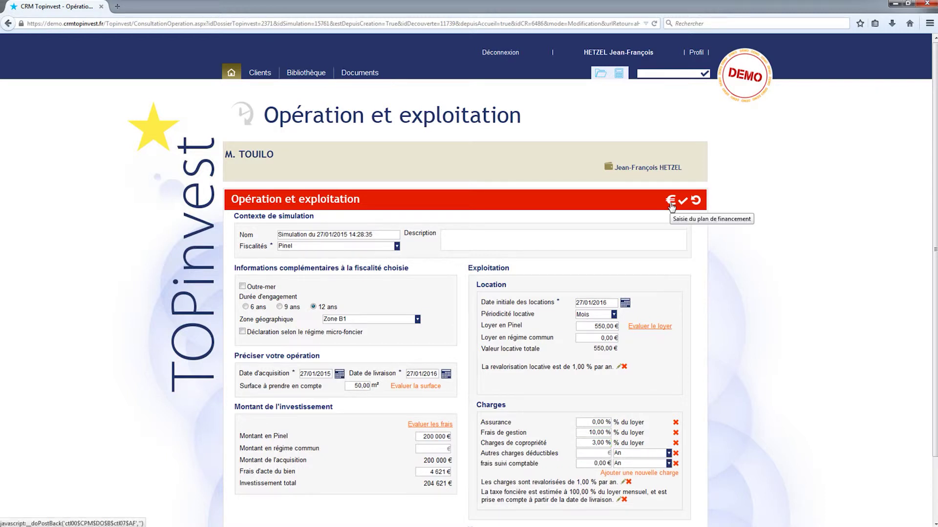
Step: Open the financing plan and add a Prêt amortissable financing line
{"action": "left_click", "coordinate": [671, 201]}
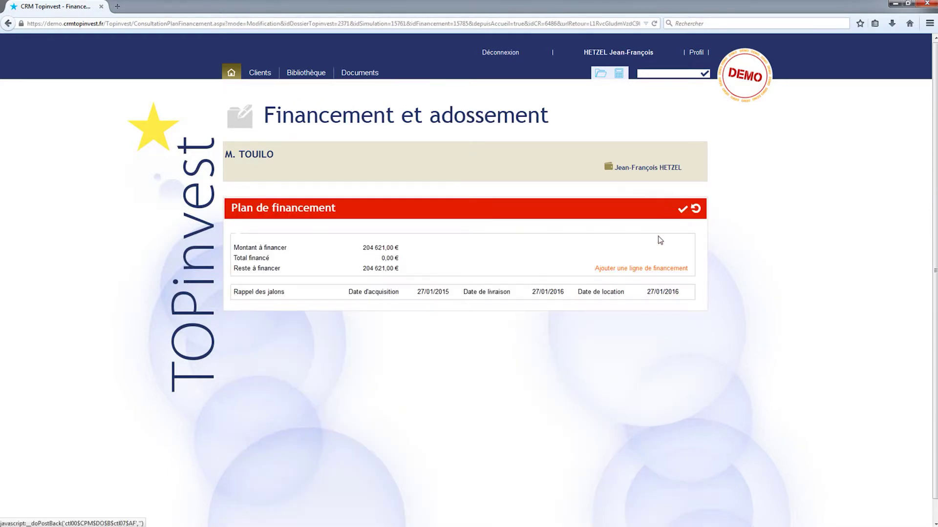
{"action": "left_click", "coordinate": [645, 273]}
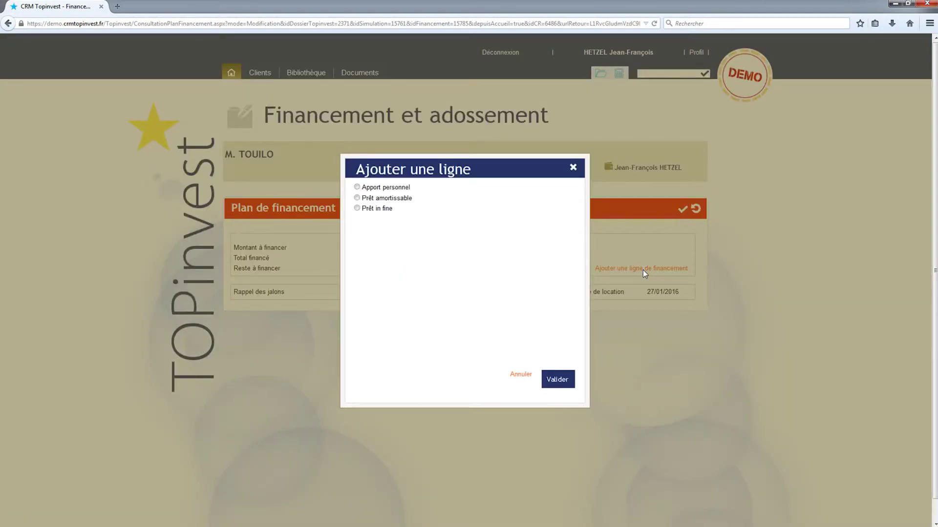
{"action": "left_click", "coordinate": [364, 198]}
{"action": "left_click", "coordinate": [552, 385]}
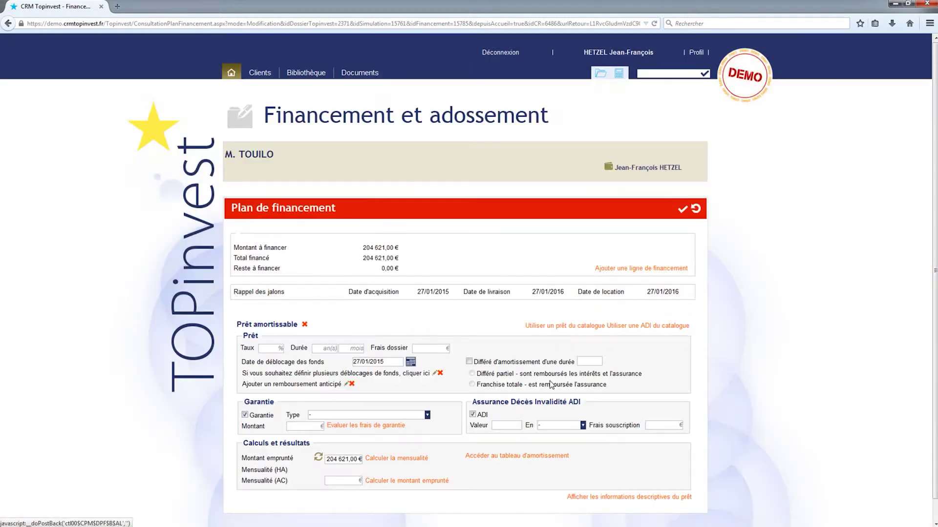
Step: Set the loan rate to 3 %, its duration to 20 years and the repayment deferral to 12 months
{"action": "left_click", "coordinate": [272, 349]}
{"action": "type", "text": "3"}
{"action": "left_click", "coordinate": [318, 348]}
{"action": "type", "text": "20"}
{"action": "left_click", "coordinate": [472, 368]}
{"action": "left_click", "coordinate": [469, 362]}
{"action": "left_click", "coordinate": [584, 362]}
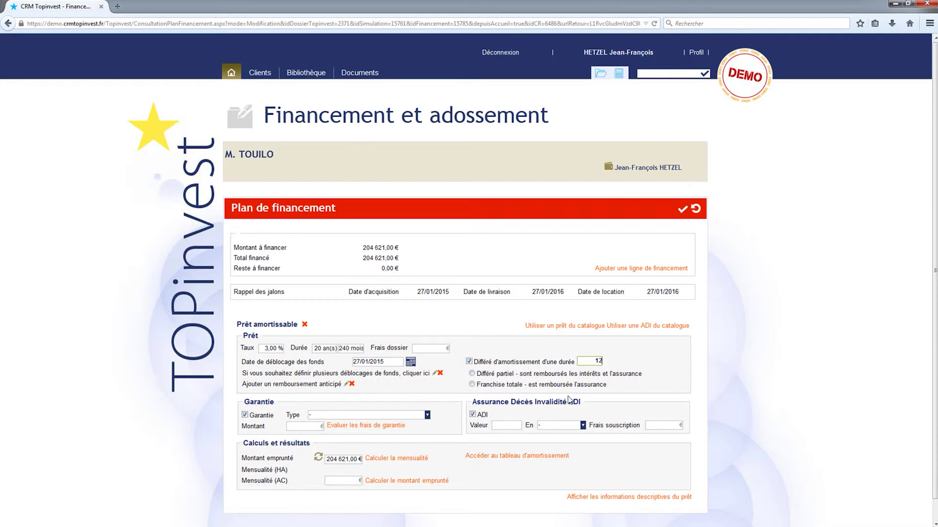
Step: Add a Caution Crédit Logement guarantee with evaluated fees, and set the ADI insurance value to 3 in €/10000
{"action": "left_click", "coordinate": [427, 415]}
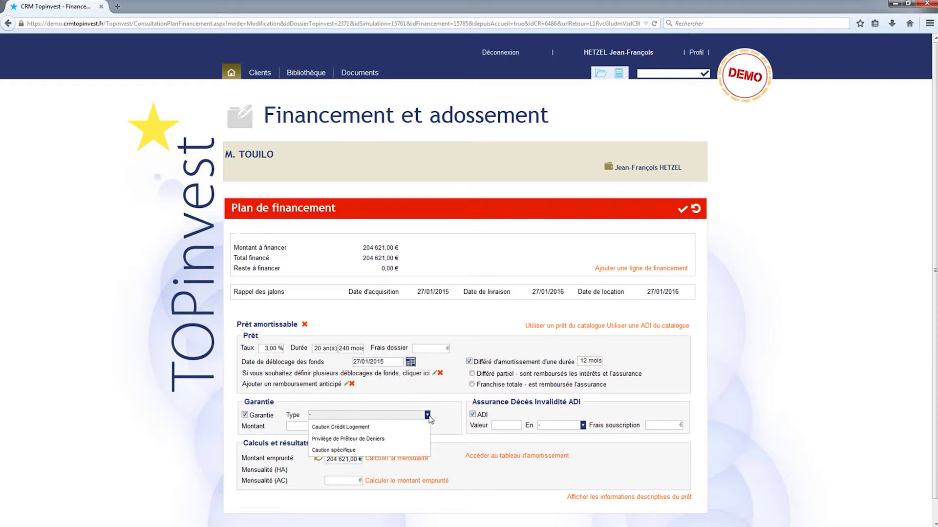
{"action": "left_click", "coordinate": [340, 450]}
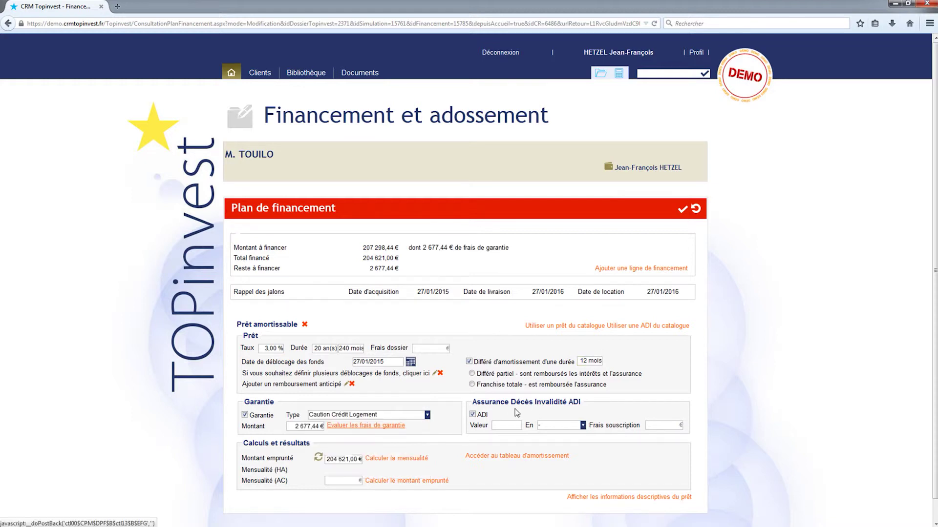
{"action": "left_click", "coordinate": [504, 428]}
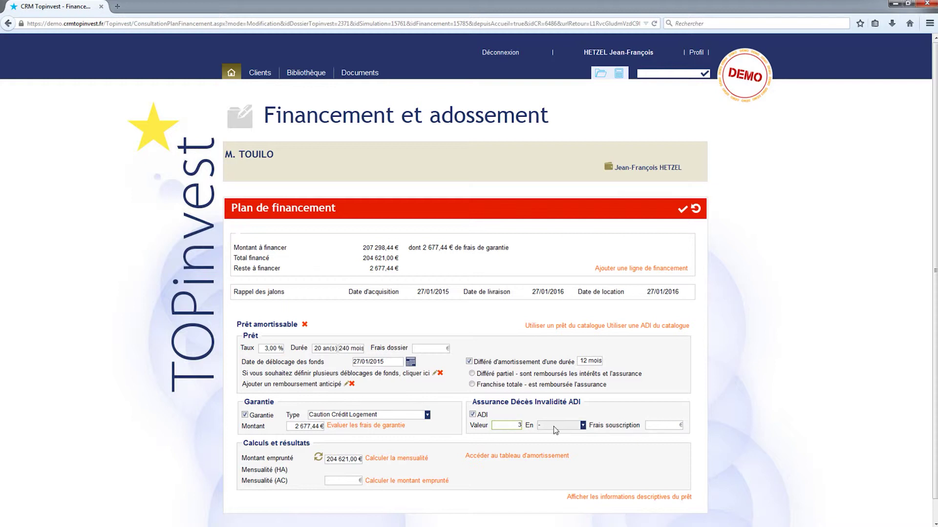
{"action": "left_click", "coordinate": [584, 426]}
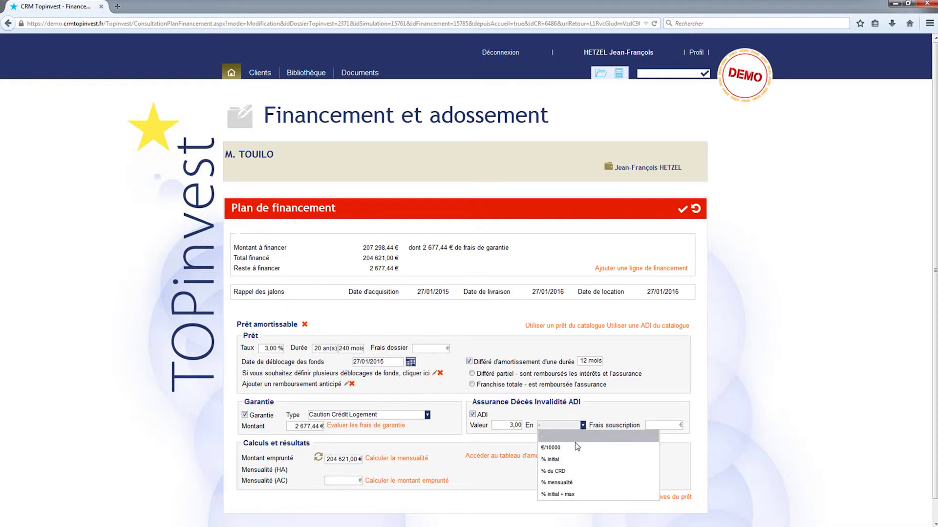
{"action": "left_click", "coordinate": [562, 445]}
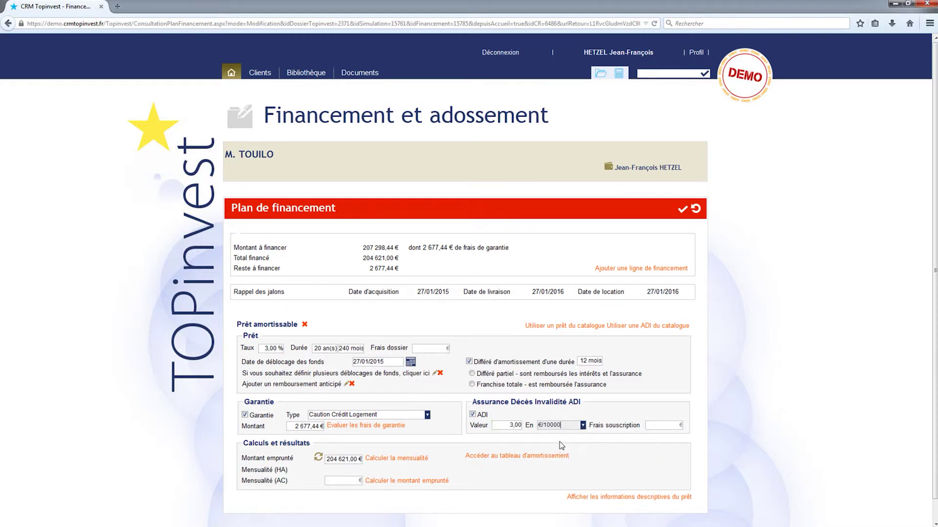
Step: Assign the remaining amount to the loan, calculate the monthly payment and validate the financing plan
{"action": "left_click", "coordinate": [319, 457]}
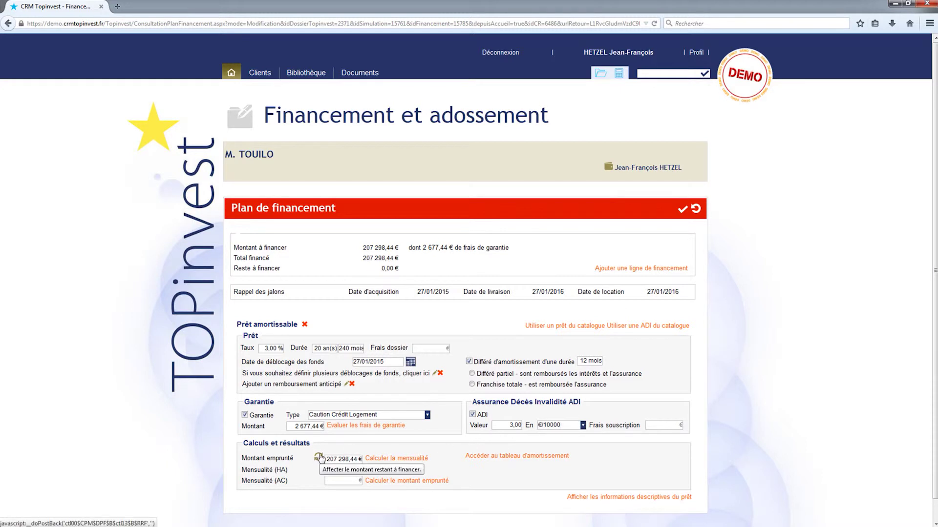
{"action": "left_click", "coordinate": [400, 463]}
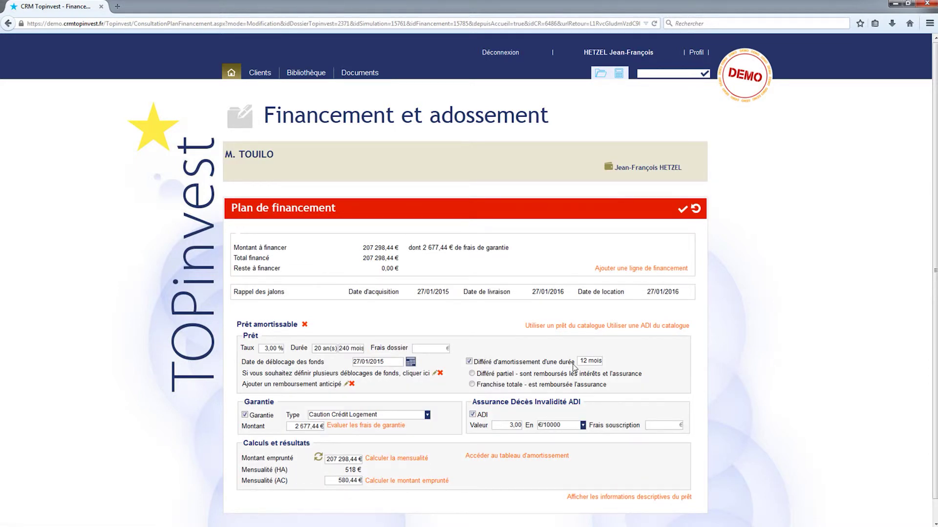
{"action": "left_click", "coordinate": [682, 211]}
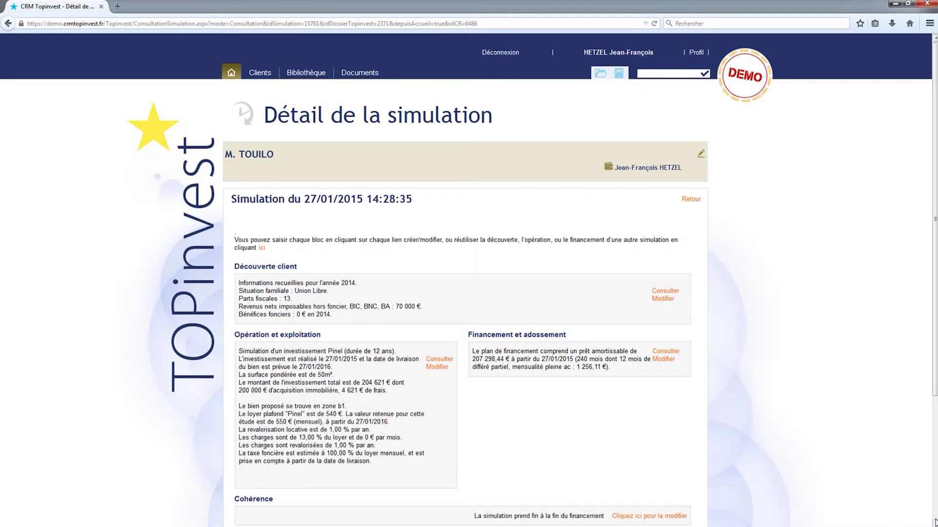
Step: Open the print editions for the simulation results and start a new dossier
{"action": "scroll", "coordinate": [933, 522], "scroll_direction": "down", "scroll_amount": 5}
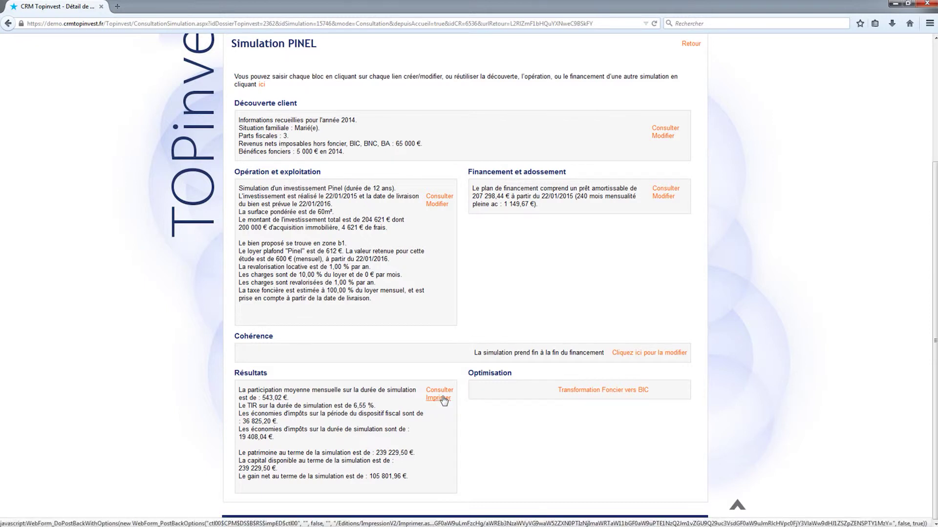
{"action": "left_click", "coordinate": [442, 398]}
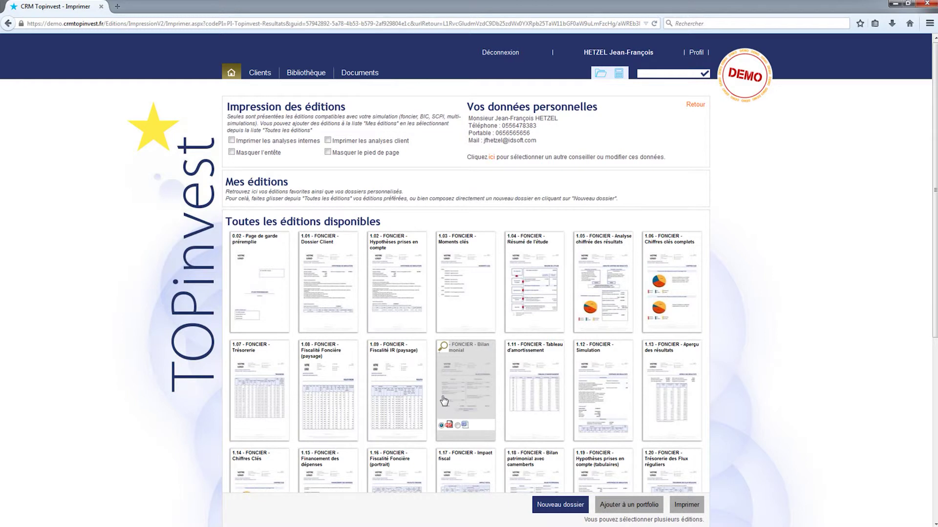
{"action": "left_click", "coordinate": [561, 506]}
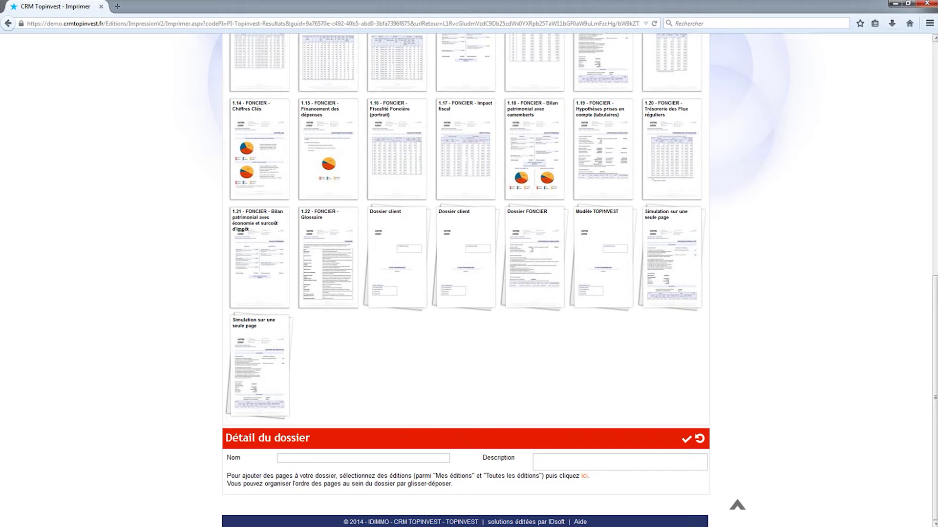
Step: Select the Page de garde préremplie, editions 1.19, 1.05 and 1.04 for the dossier, and preview the 1.03 Moments clés edition
{"action": "scroll", "coordinate": [276, 130], "scroll_direction": "up", "scroll_amount": 5}
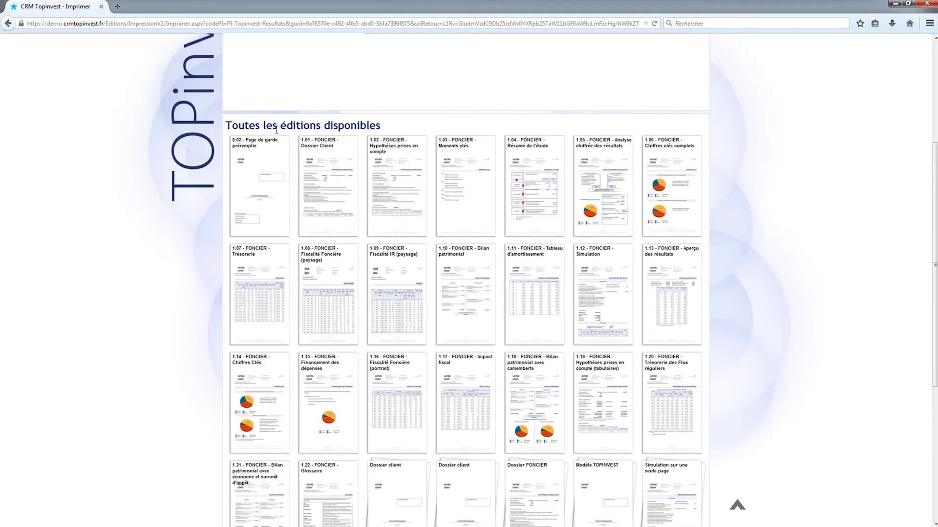
{"action": "left_click", "coordinate": [268, 153]}
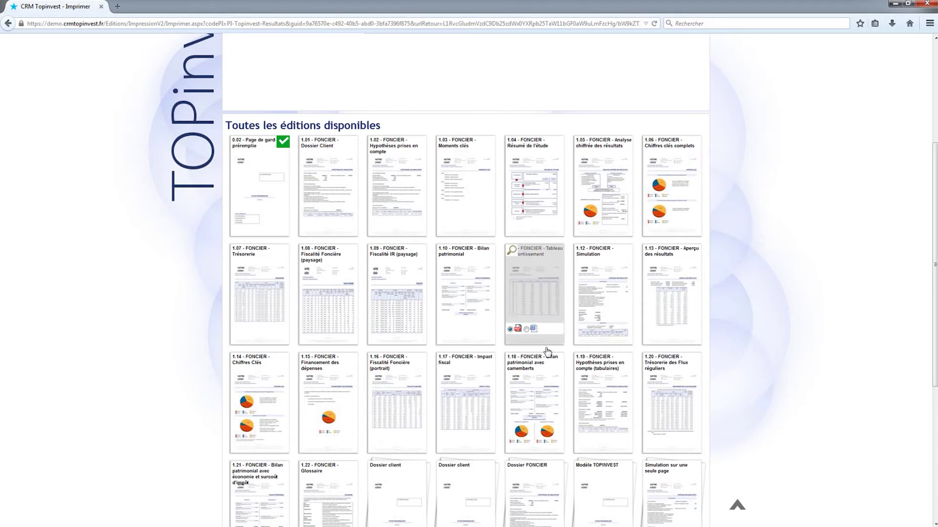
{"action": "left_click", "coordinate": [592, 384]}
{"action": "left_click", "coordinate": [587, 156]}
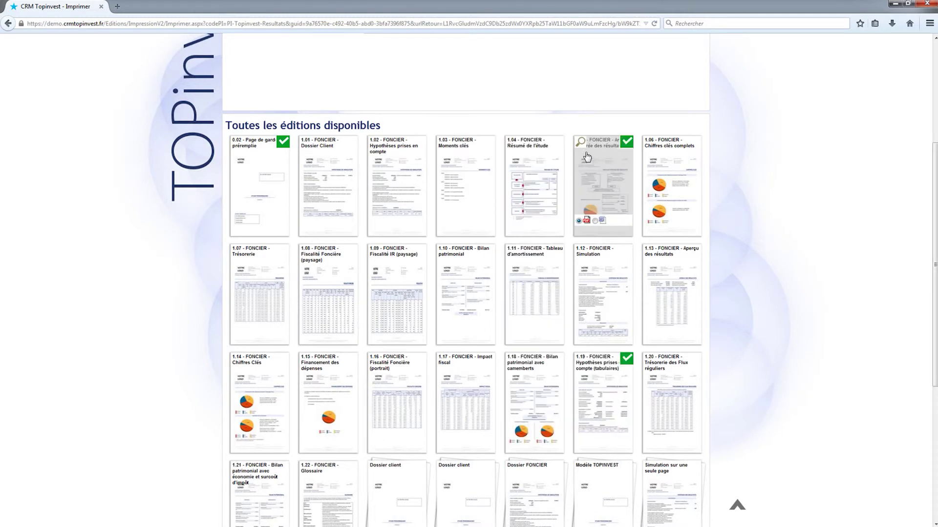
{"action": "left_click", "coordinate": [519, 158]}
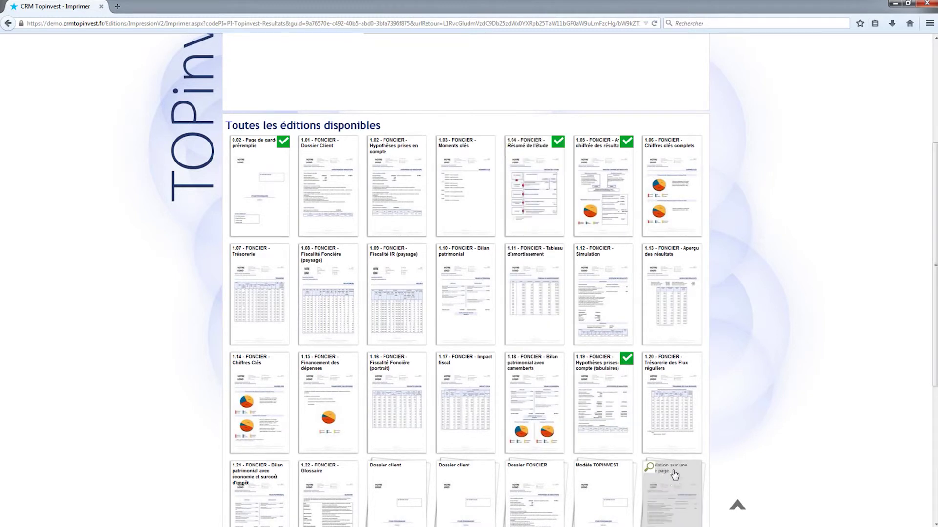
{"action": "left_click", "coordinate": [445, 143]}
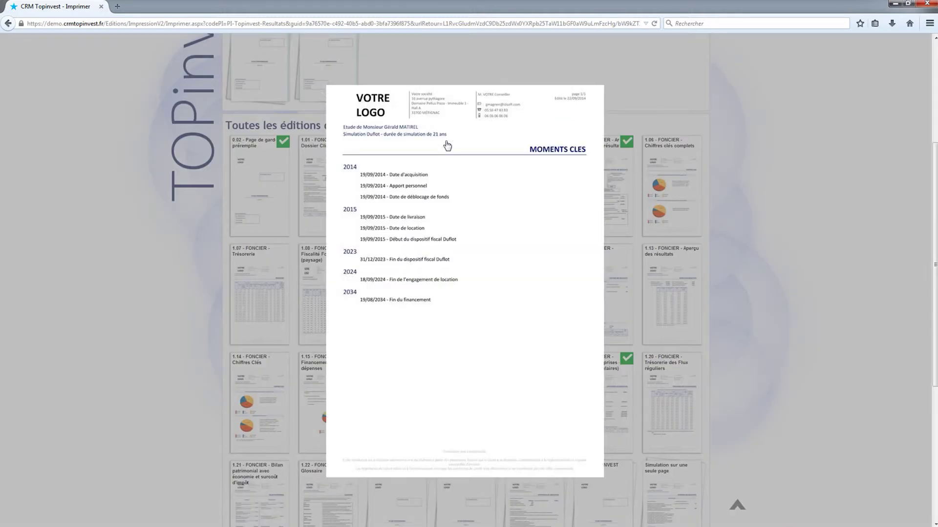
Step: Close the Moments clés preview and name the new dossier "modele dossier pinel"
{"action": "left_click", "coordinate": [594, 172]}
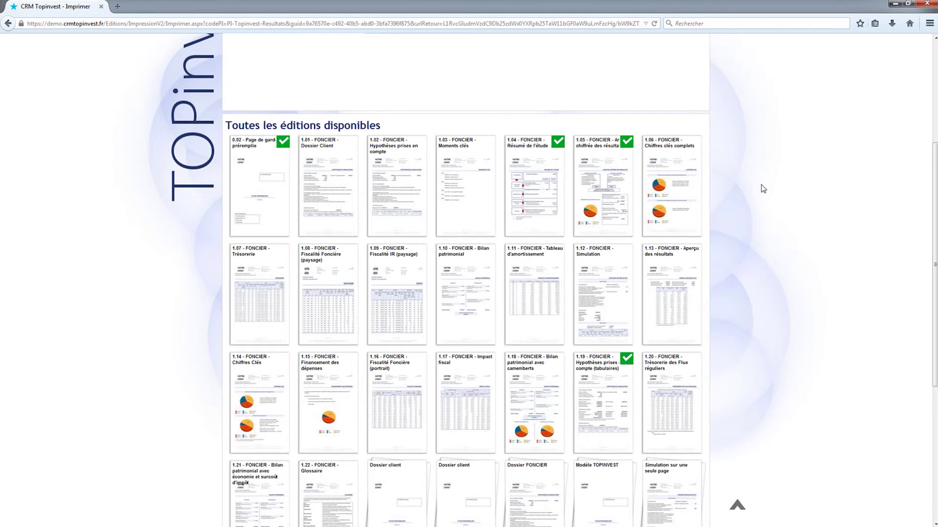
{"action": "scroll", "coordinate": [763, 189], "scroll_direction": "down", "scroll_amount": 3}
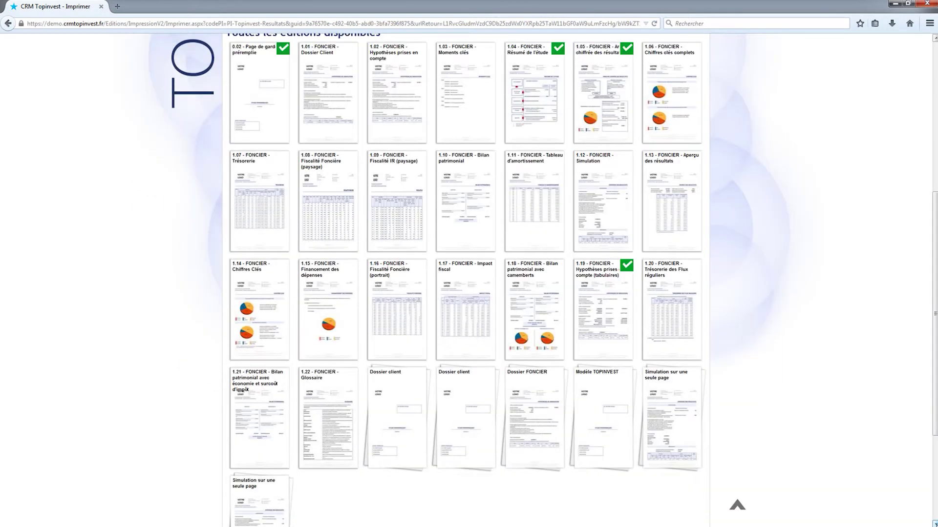
{"action": "scroll", "coordinate": [466, 278], "scroll_direction": "down", "scroll_amount": 3}
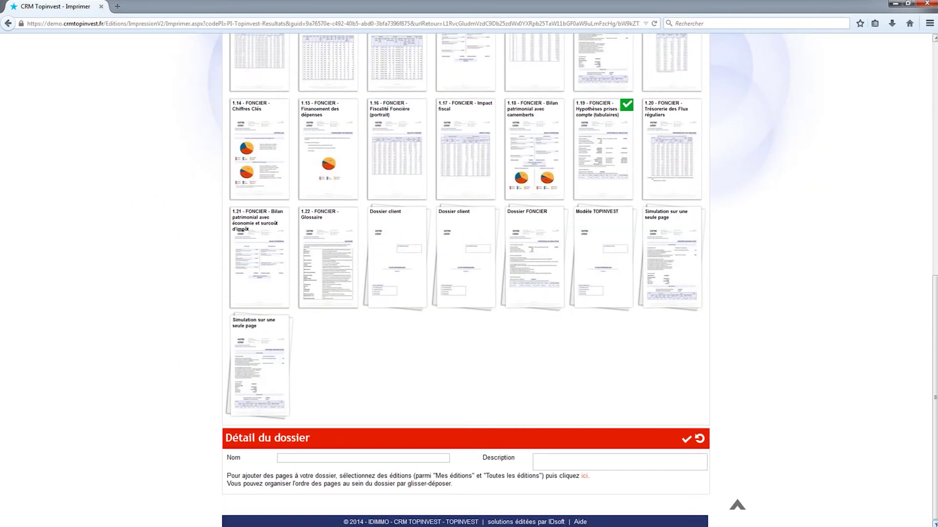
{"action": "left_click", "coordinate": [313, 457]}
{"action": "type", "text": "mo"}
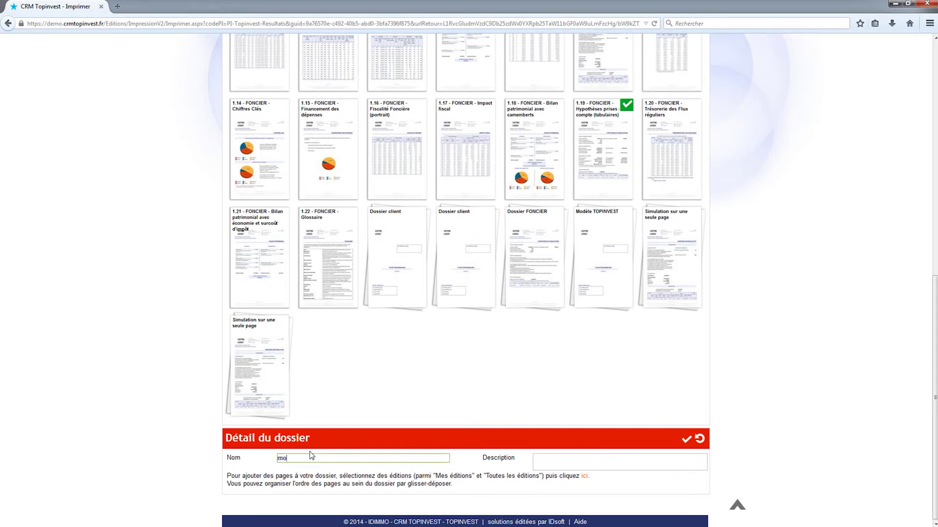
{"action": "type", "text": "dele dossier pinel"}
Step: Add the selected editions as pages of the dossier and validate the dossier
{"action": "left_click", "coordinate": [585, 478]}
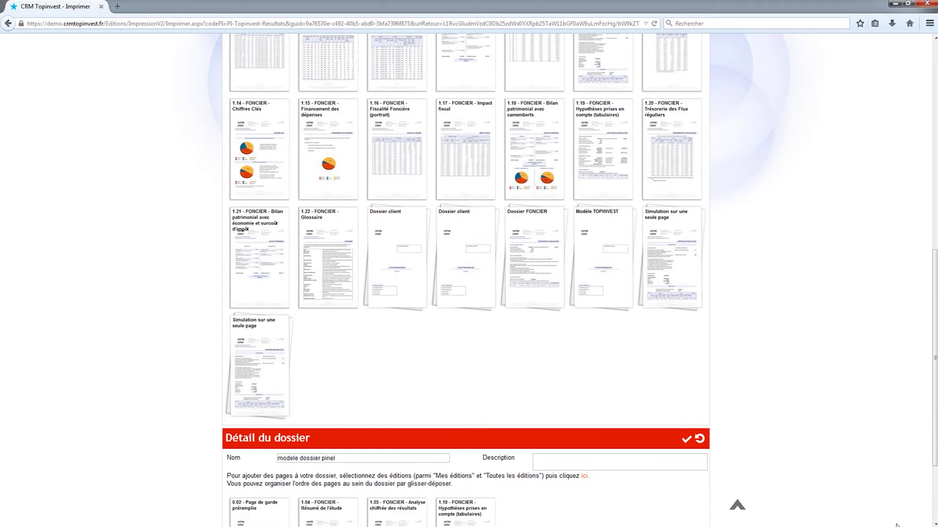
{"action": "scroll", "coordinate": [771, 367], "scroll_direction": "down", "scroll_amount": 2}
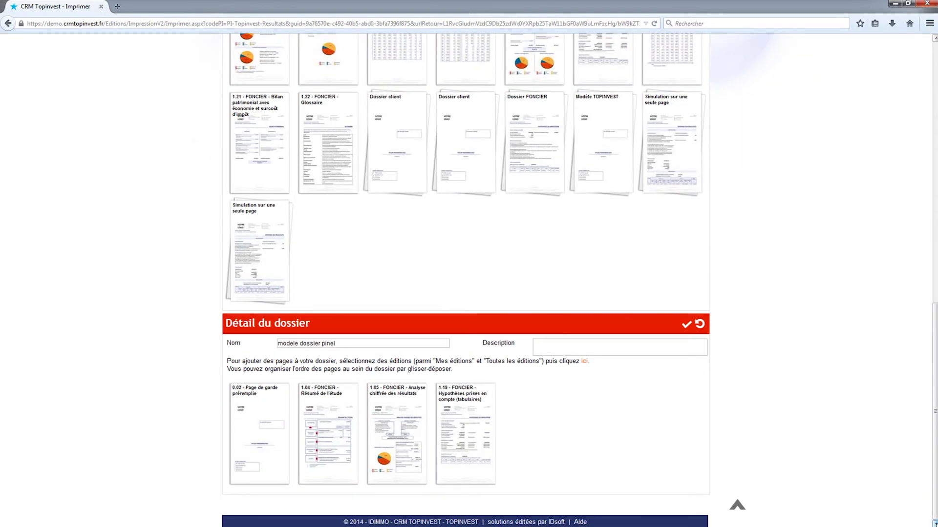
{"action": "left_click", "coordinate": [686, 326]}
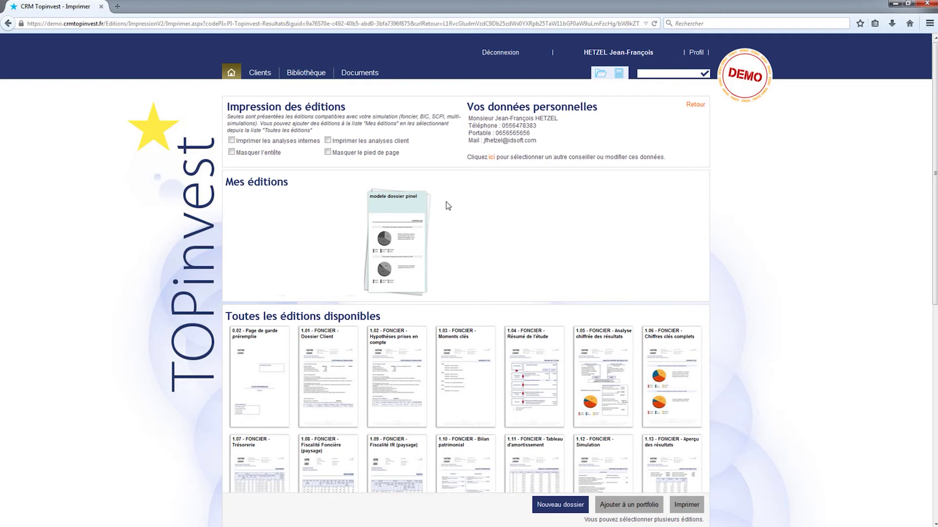
Step: Print the "modele dossier pinel" dossier from Mes éditions and look through the generated PDF down to the financing table
{"action": "left_click", "coordinate": [399, 235]}
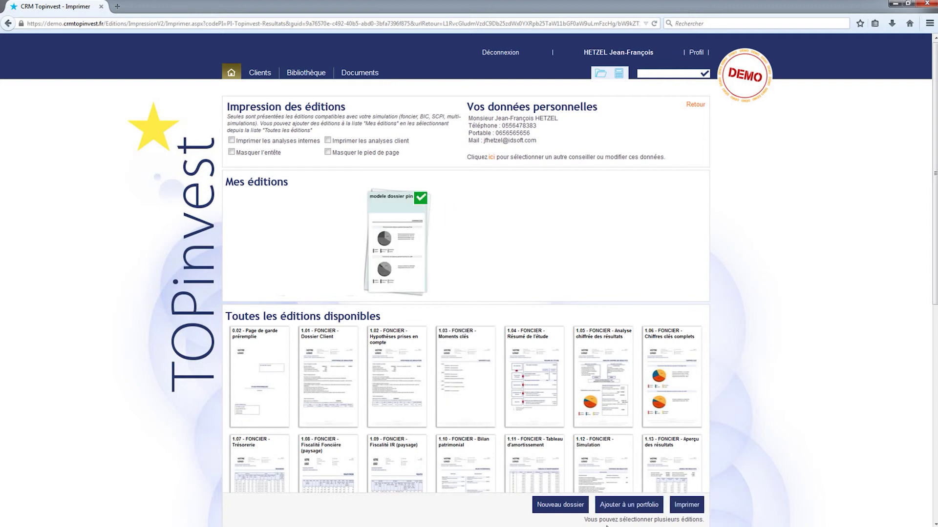
{"action": "left_click", "coordinate": [686, 505]}
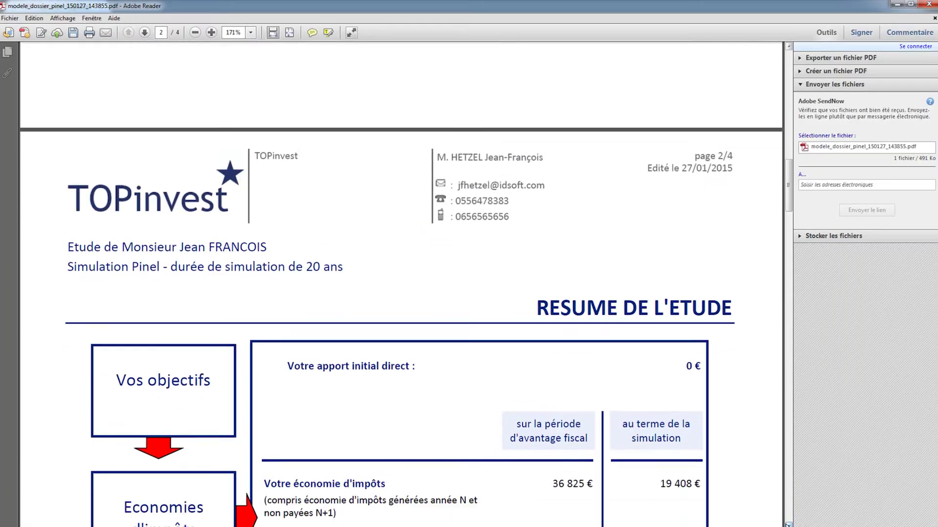
{"action": "scroll", "coordinate": [787, 525], "scroll_direction": "down", "scroll_amount": 10}
{"action": "scroll", "coordinate": [788, 525], "scroll_direction": "down", "scroll_amount": 8}
{"action": "scroll", "coordinate": [787, 525], "scroll_direction": "down", "scroll_amount": 10}
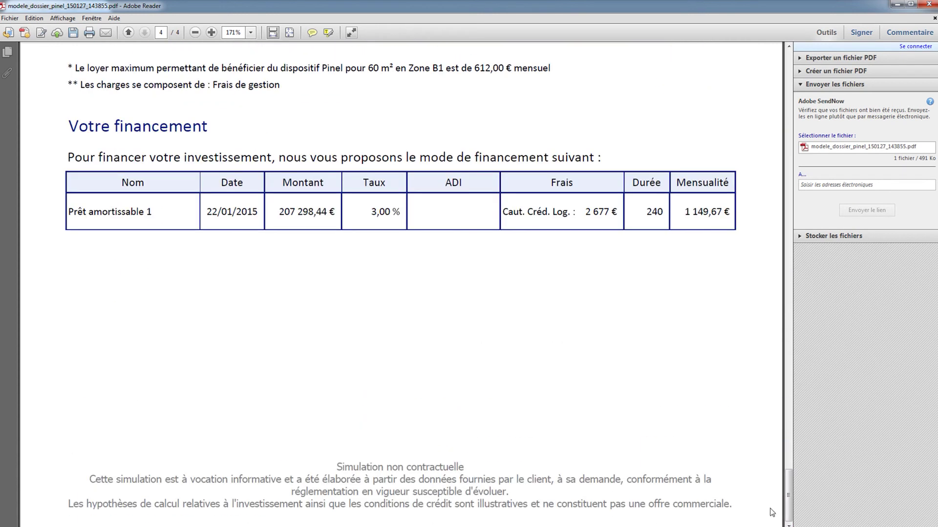